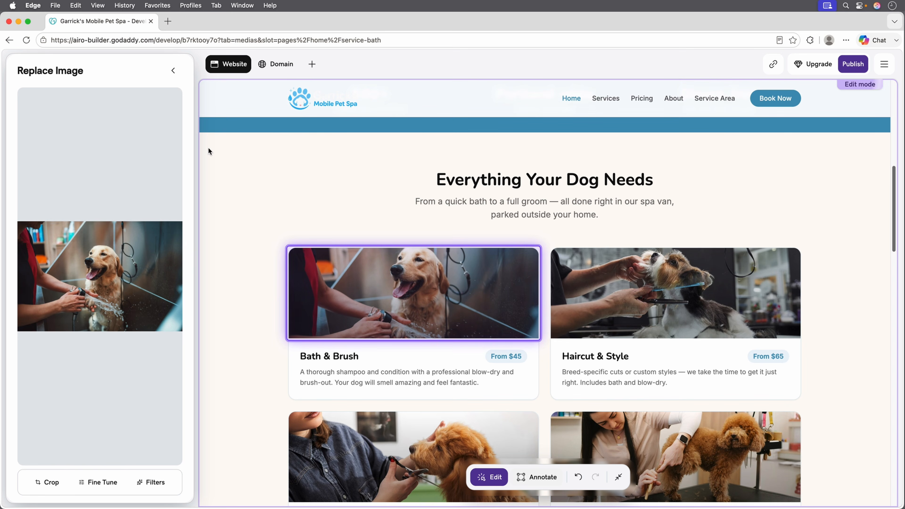
click(173, 70)
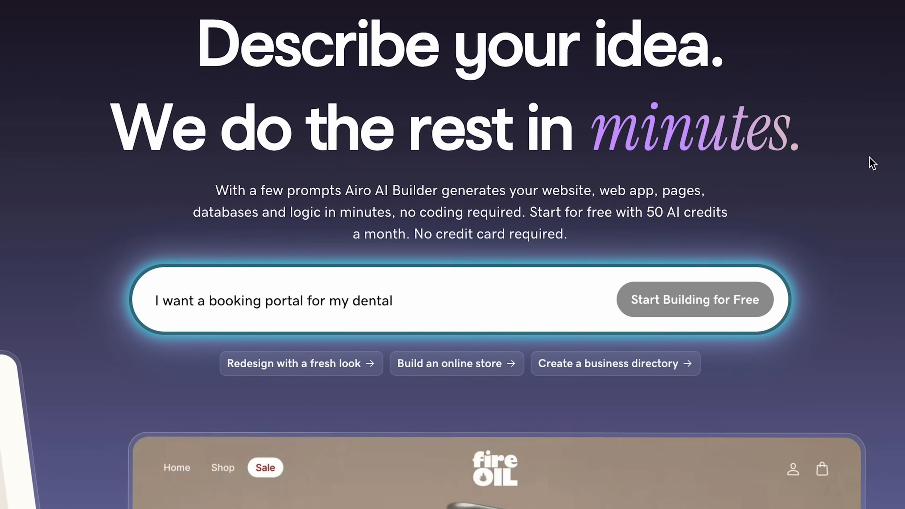
Step: Try the suggested sample prompts, including the business directory one, and clear the prompt box
click(335, 364)
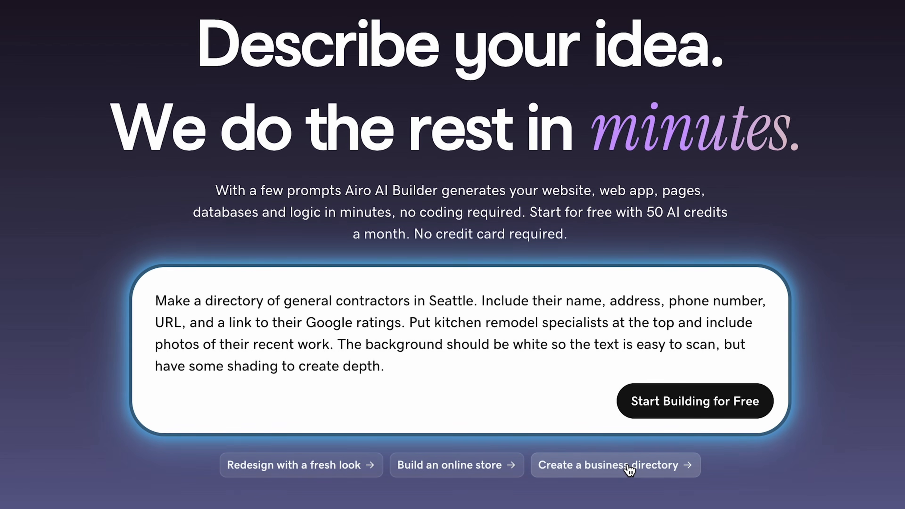
drag(397, 369, 125, 263)
key(BackSpace)
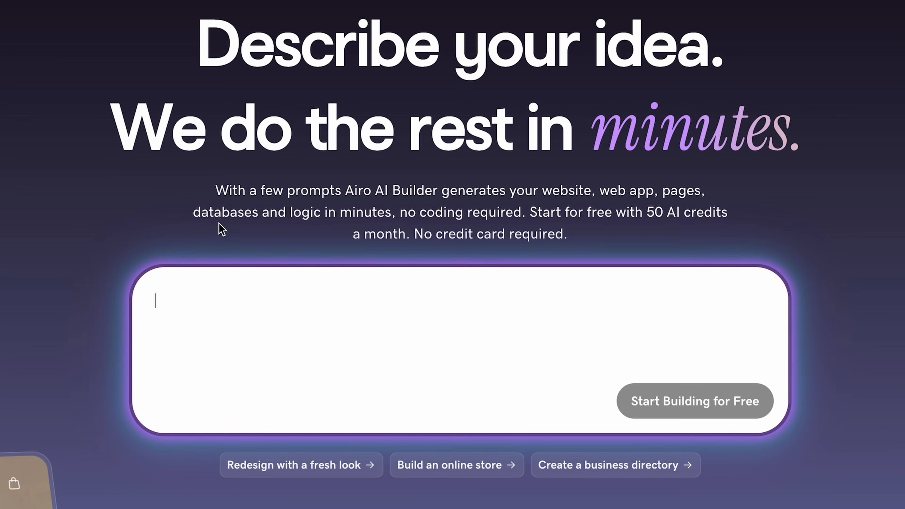
Step: Generate a friendly, clean-looking site for Garrick's Mobile Pet Spa in Portland, covering baths, haircuts, nail trims and de-shedding, with pricing and appointment booking
text(I run a mobile pet spa called Garrick's Mobile Pet Spa. I drive to customers' homes in the Portland area and wash and style their dogs in my van. I do baths, haircuts, nail trims, and de-shedding. I want a friendly, clean-looking website that makes people trust me with their dog, shows what I charge, and lets them book an appointment.)
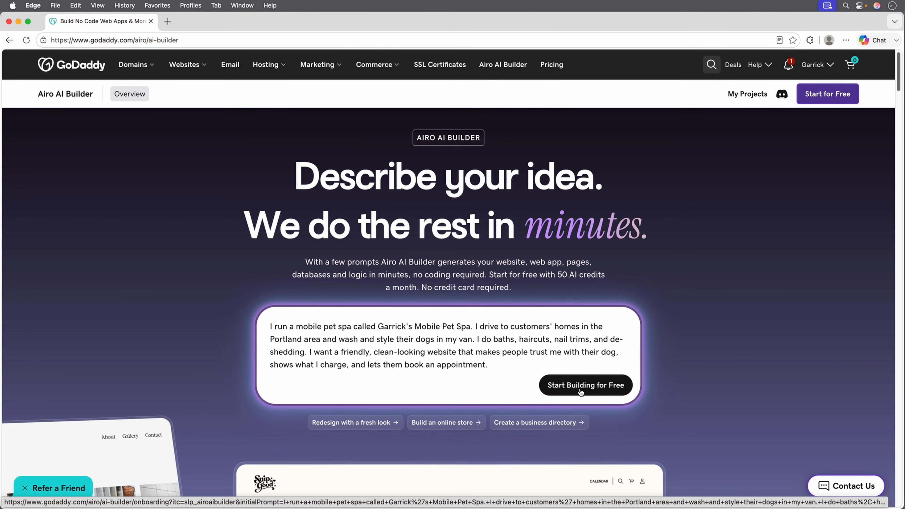
click(580, 392)
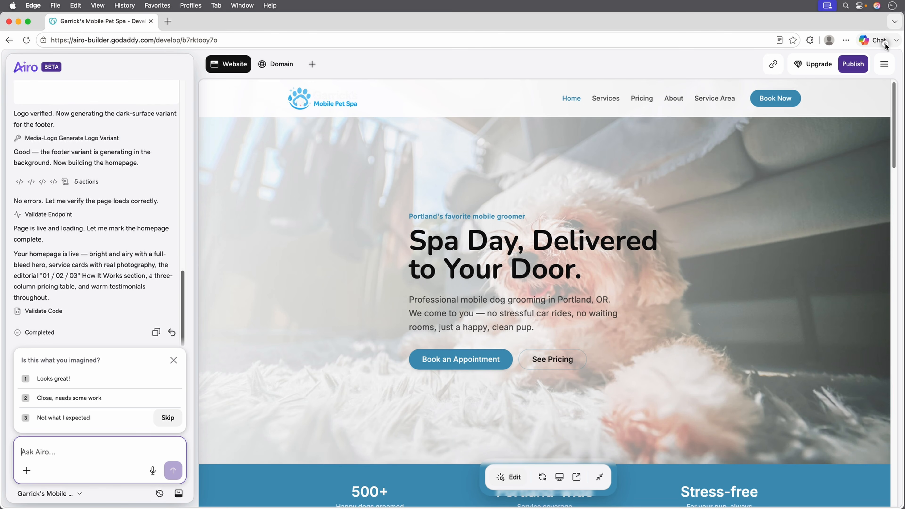
Step: Annotate the "Portland's favorite mobile groomer" label above the hero headline with "Remove this text" and submit the change to Airo
mouse_move(893, 92)
mouse_down()
mouse_move(903, 440)
mouse_move(893, 81)
mouse_up()
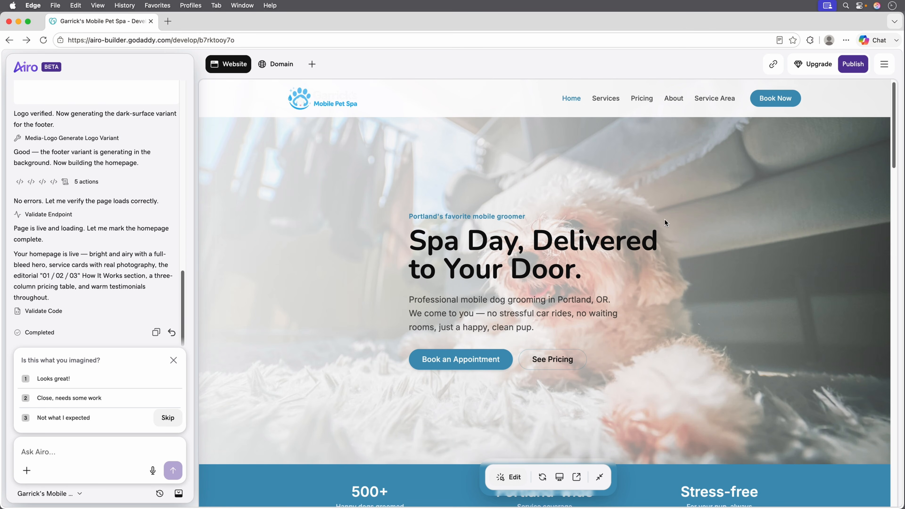
drag(892, 135, 837, 95)
click(516, 477)
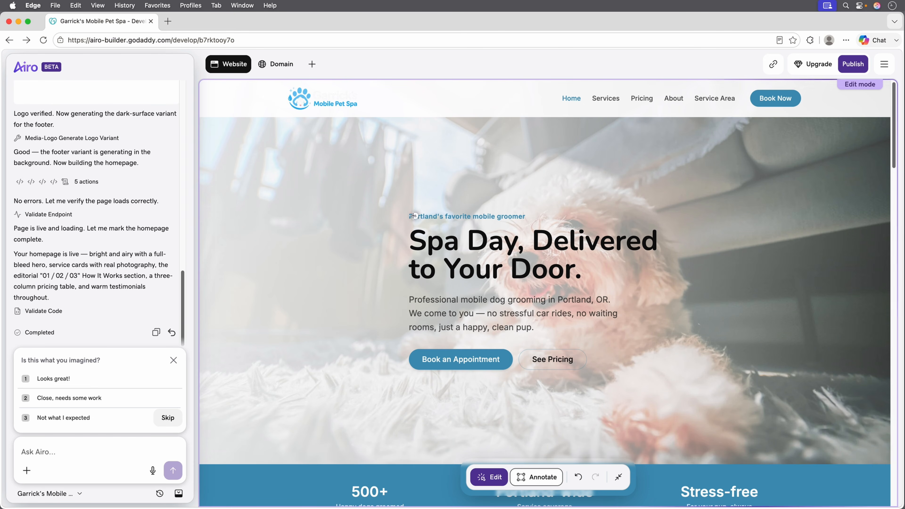
drag(407, 210, 527, 223)
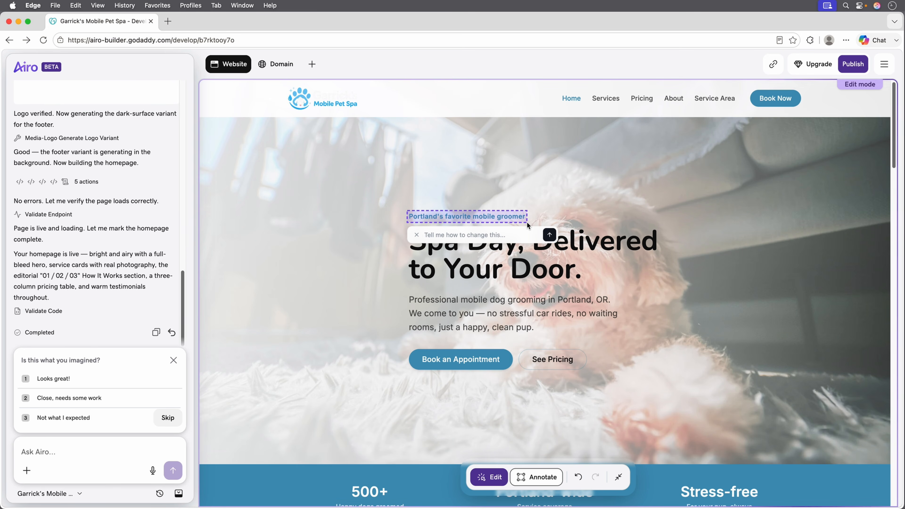
text(Remove this text)
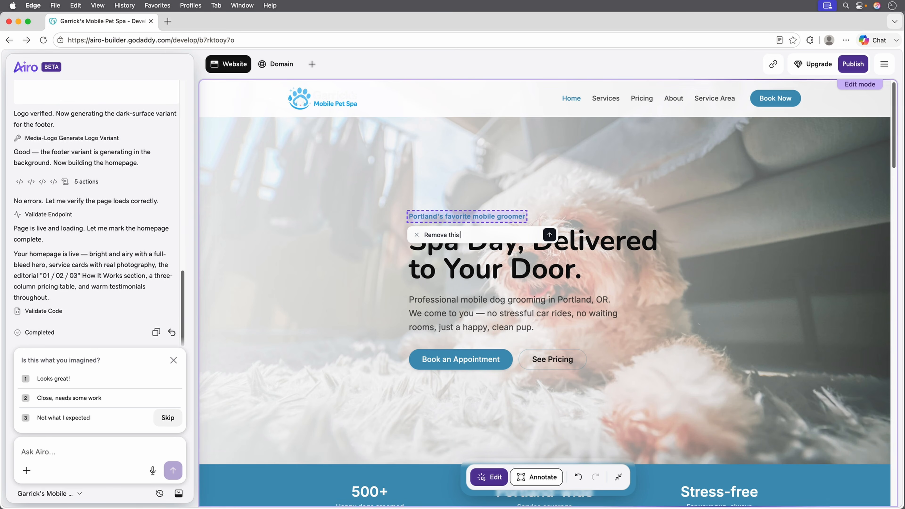
key(Return)
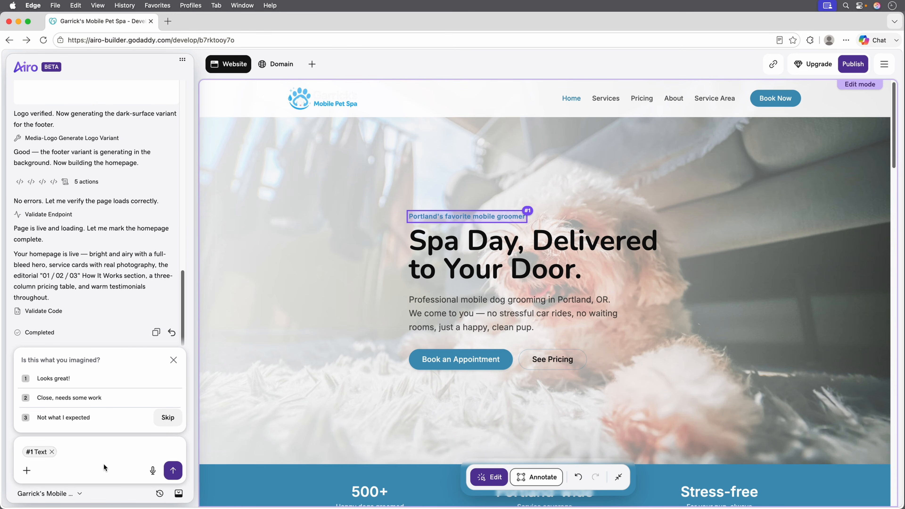
click(172, 470)
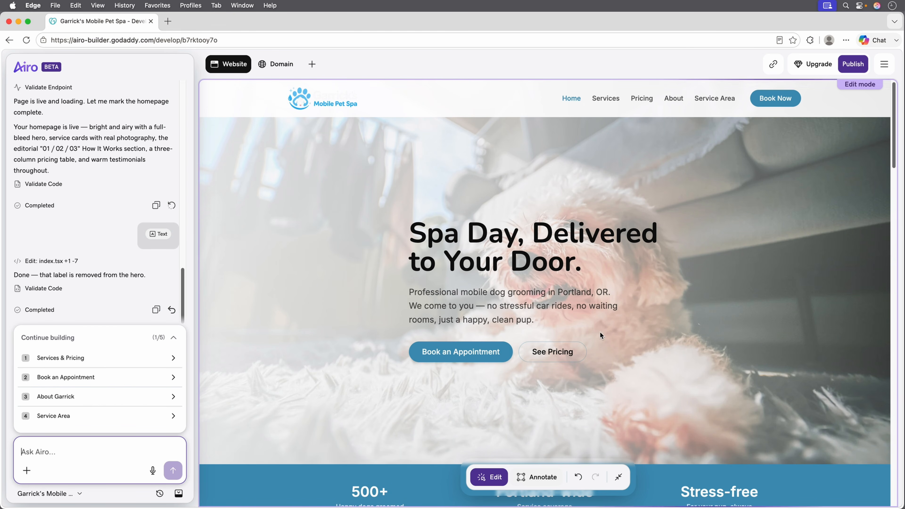
Step: Change the ending of the Bath & Brush card description from "even better" to "fantastic"
scroll(599, 331, down, 10)
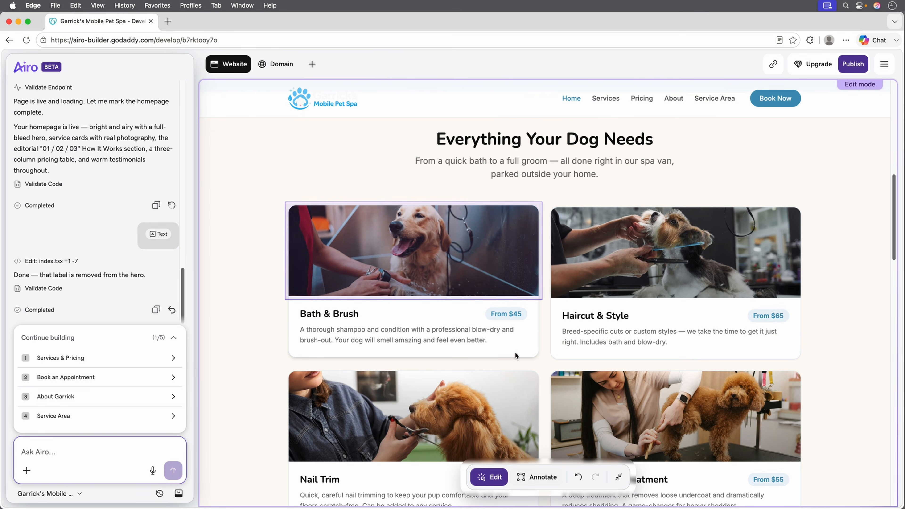
click(444, 344)
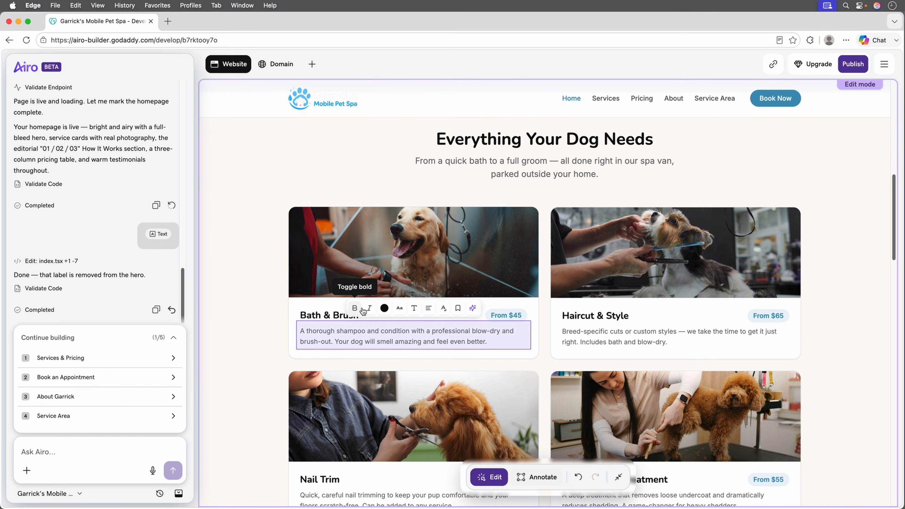
click(461, 333)
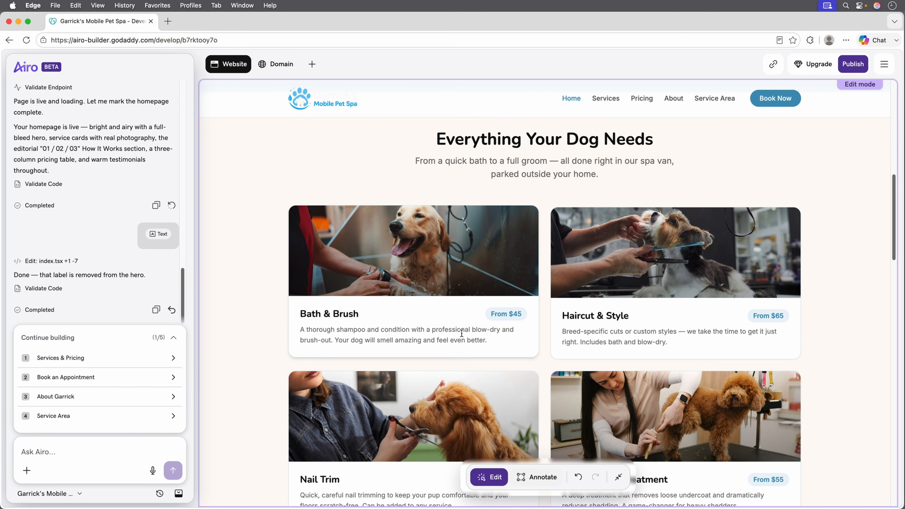
double_click(473, 340)
key(BackSpace)
key(BackSpace)
key(BackSpace)
key(BackSpace)
key(BackSpace)
key(BackSpace)
text(fantasti)
Step: View the modify options and stock replacements for the Bath & Brush image, close them and leave edit mode
click(428, 258)
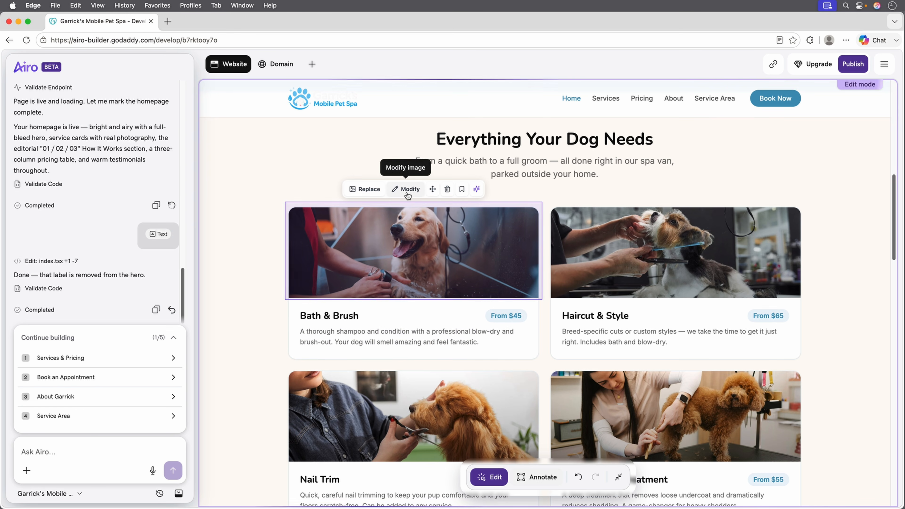
click(407, 193)
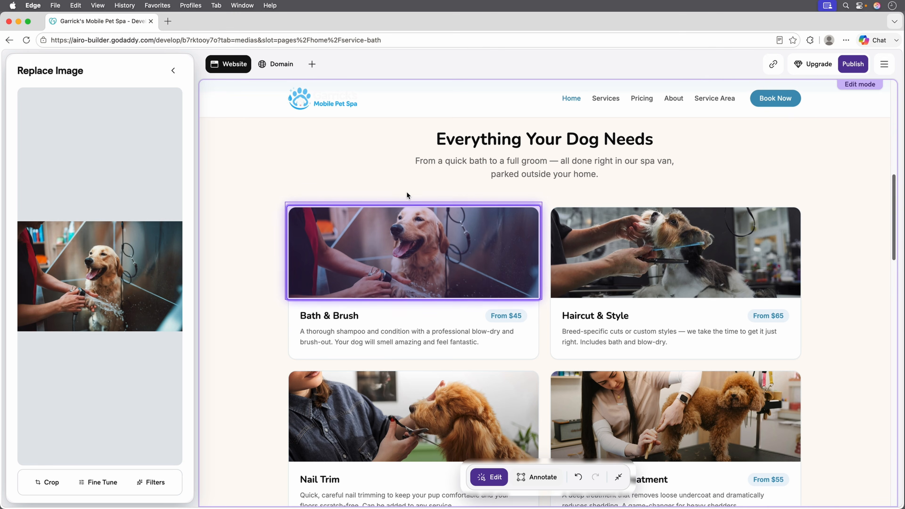
click(407, 235)
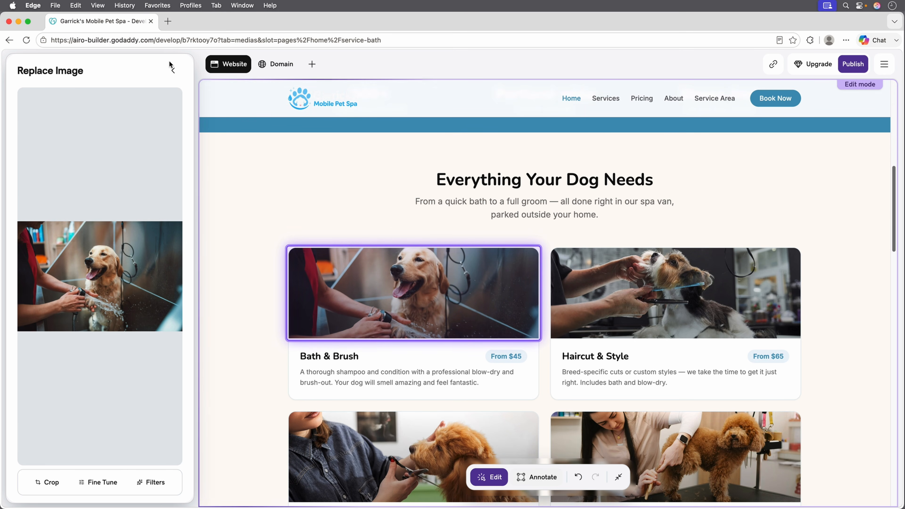
click(173, 71)
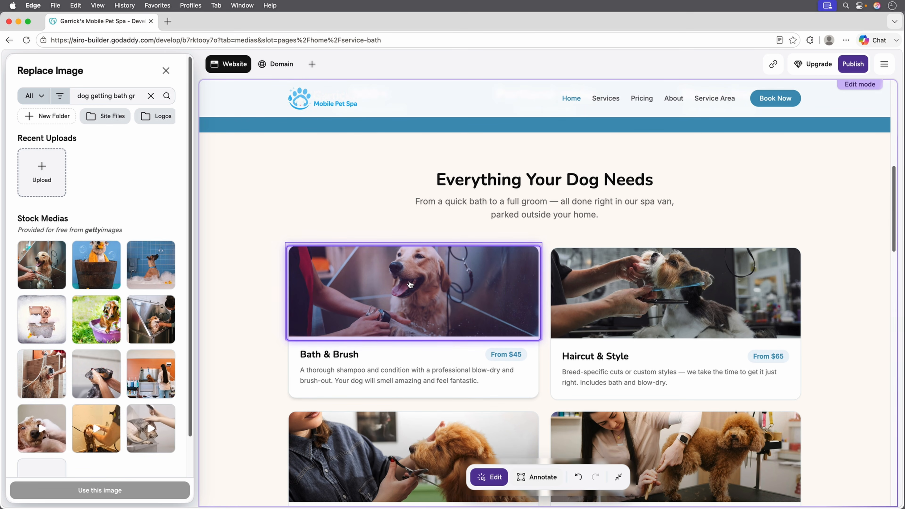
click(166, 71)
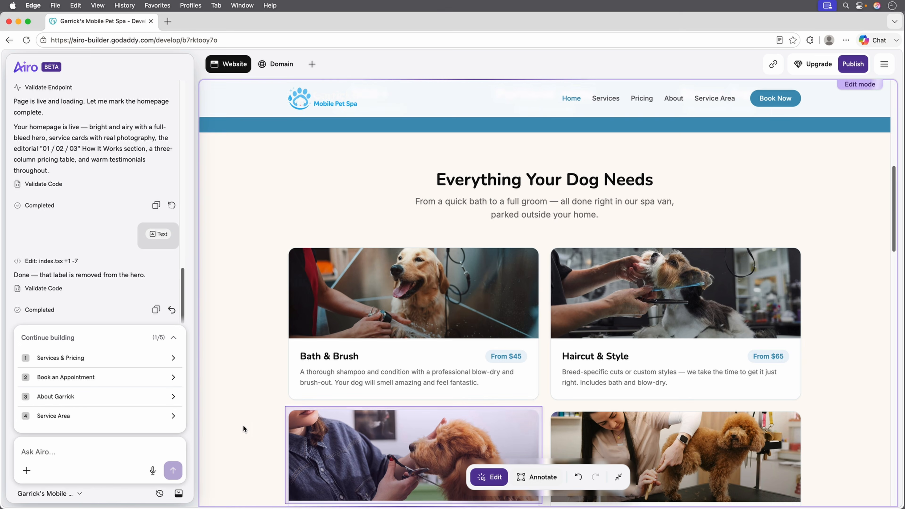
scroll(387, 337, up, 5)
scroll(388, 337, up, 3)
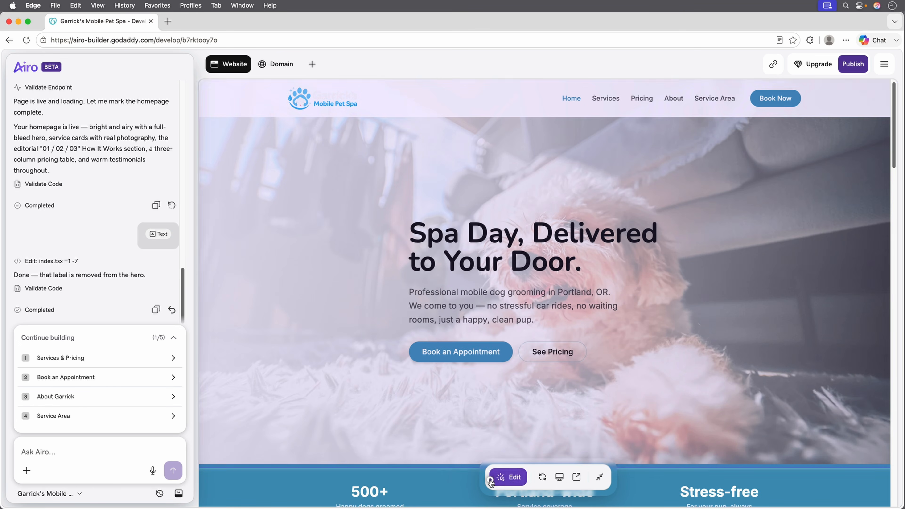
click(489, 477)
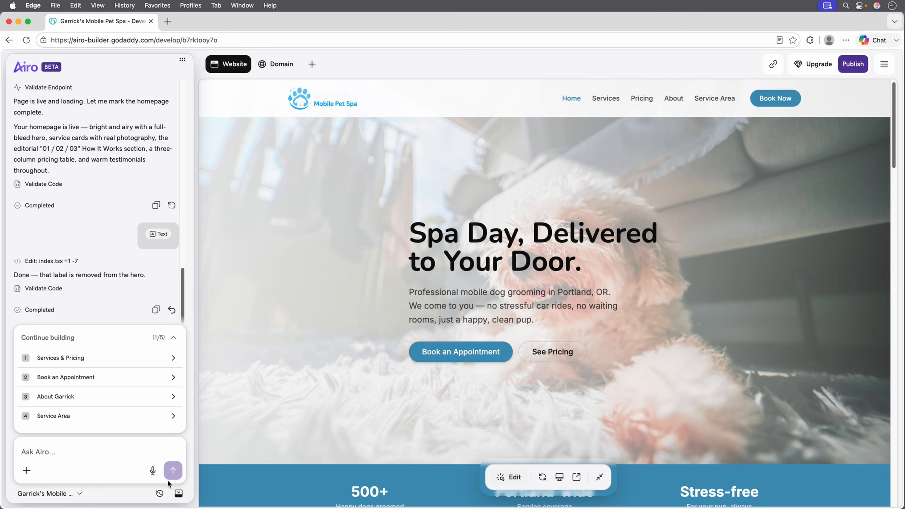
Step: Ask Airo to make the site warmer and more playful with soft blues and sunny yellow, and collapse the feedback question
click(64, 451)
text(Make the site warmer and more playful--soft blues and sunny yellow instead of this palette.)
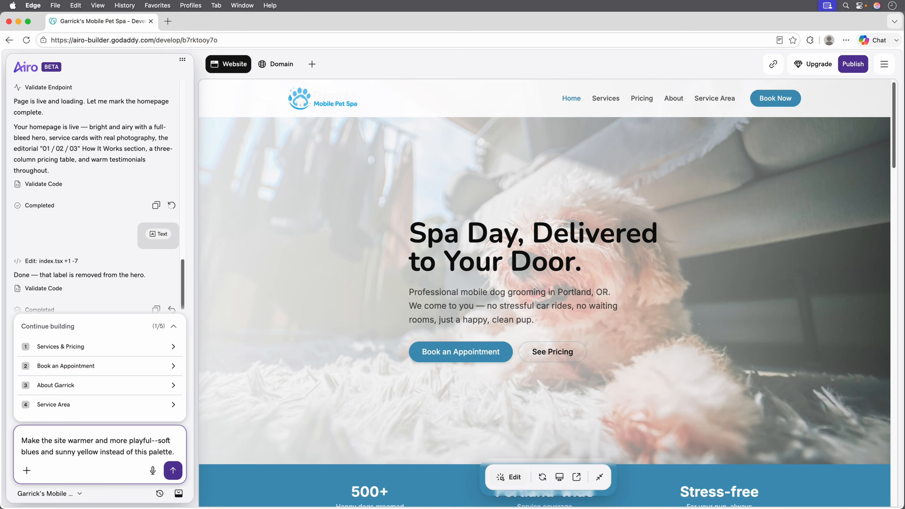
key(Return)
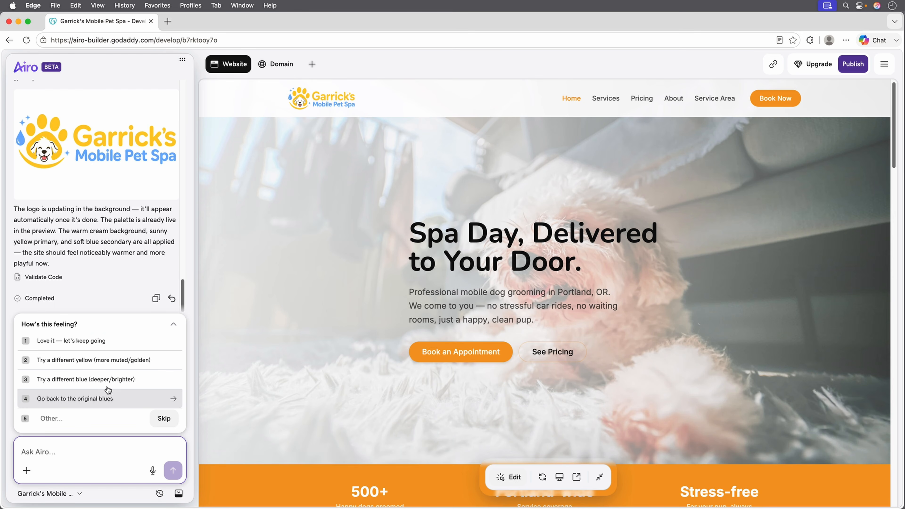
click(173, 325)
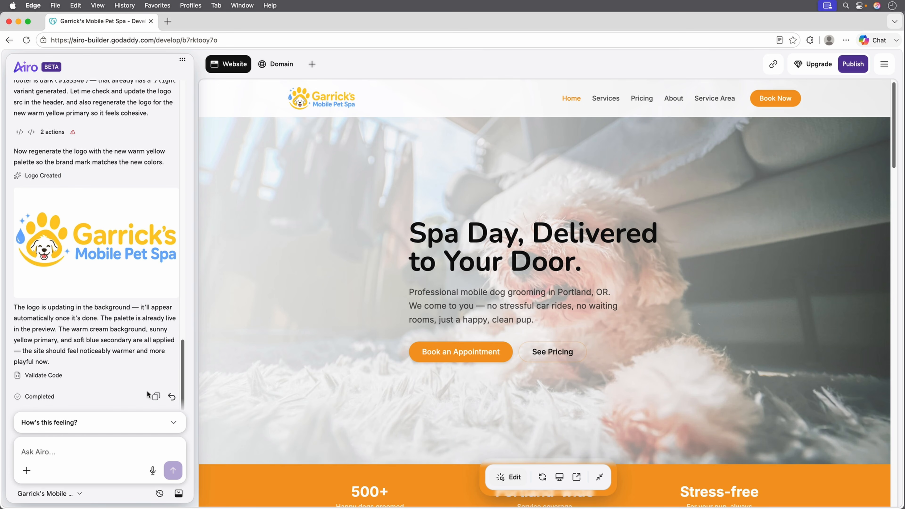
Step: Ask Airo to rewrite the too-corporate homepage headline so it sounds like a friendly neighbor who loves dogs
click(57, 453)
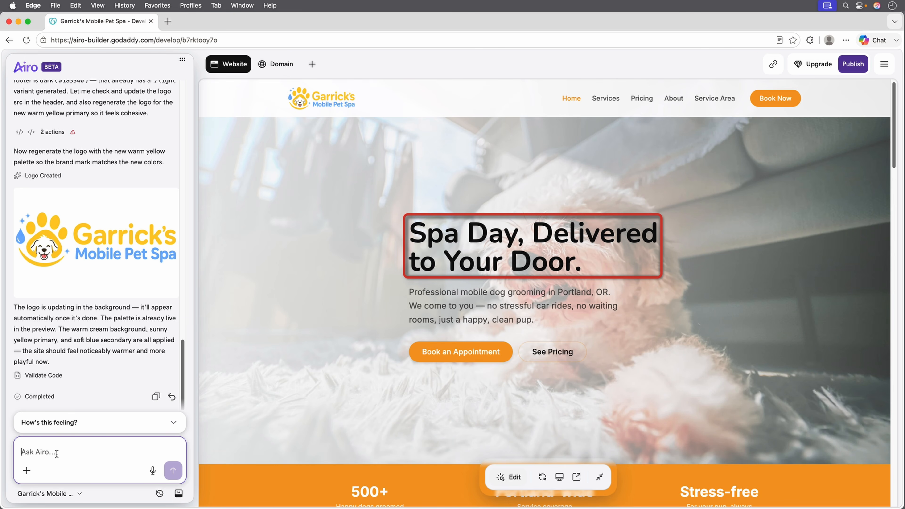
text(Rewrite the homepage headline. It's too corporate. Make it sound like a friendly neighbor who loves dogs.)
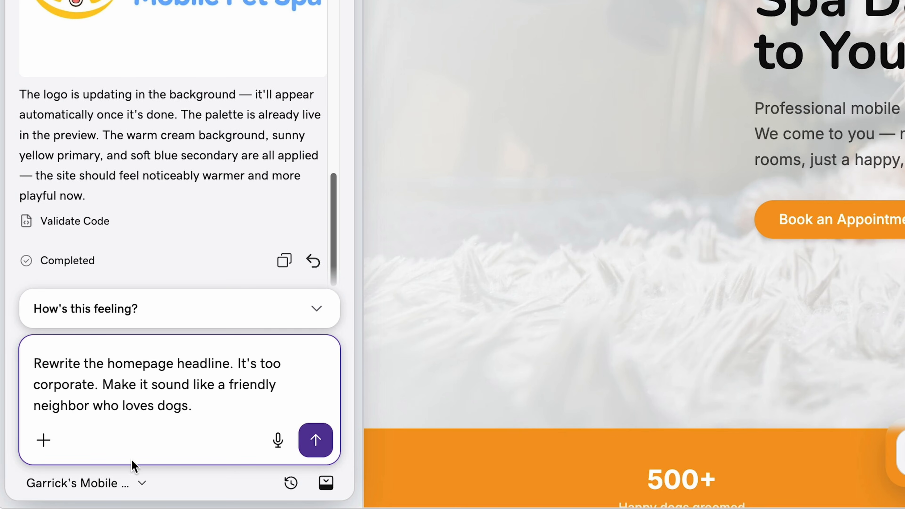
click(312, 440)
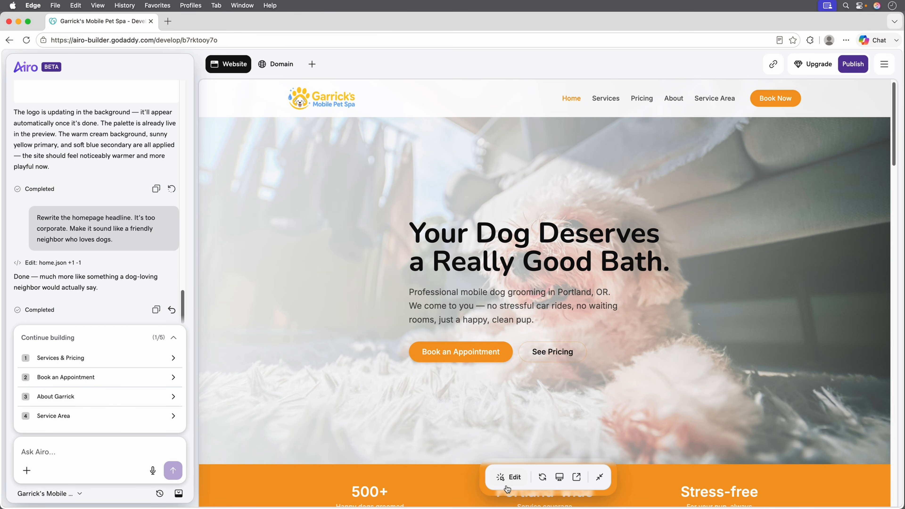
Step: View the text formatting options for the homepage headline in edit mode and leave edit mode
click(515, 477)
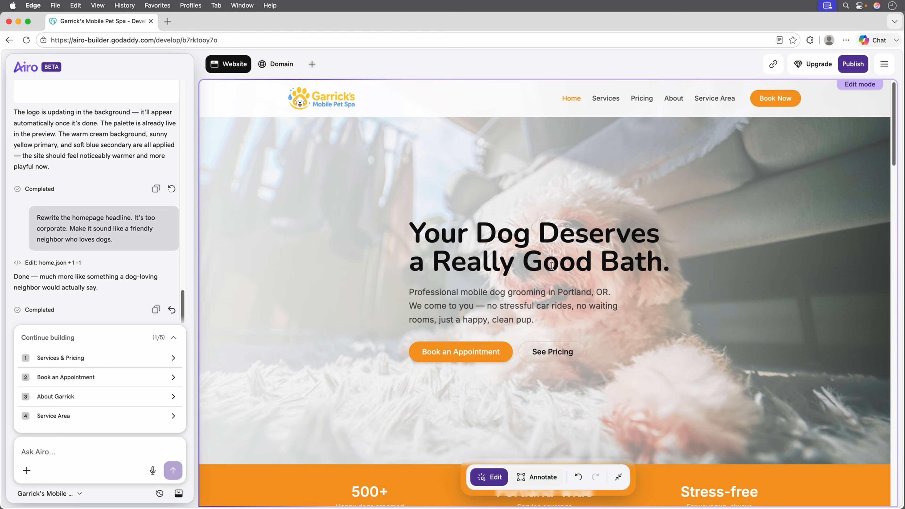
click(548, 251)
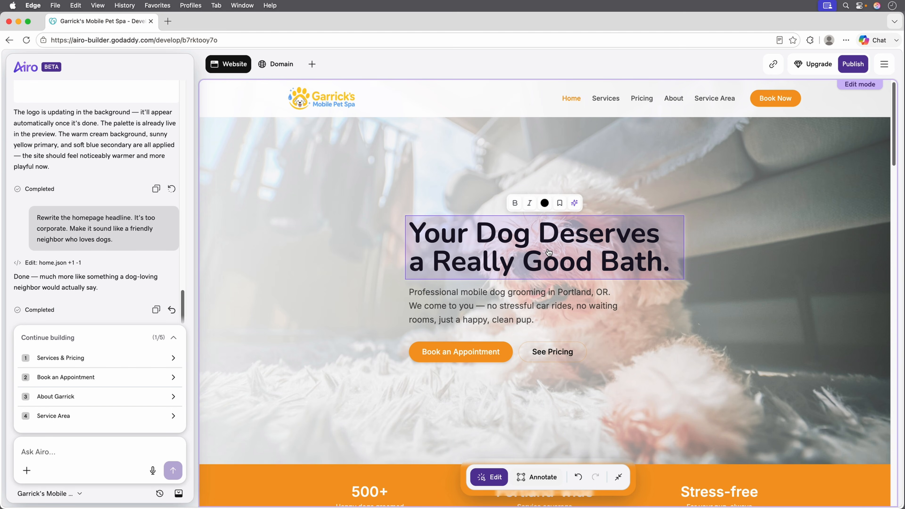
click(495, 478)
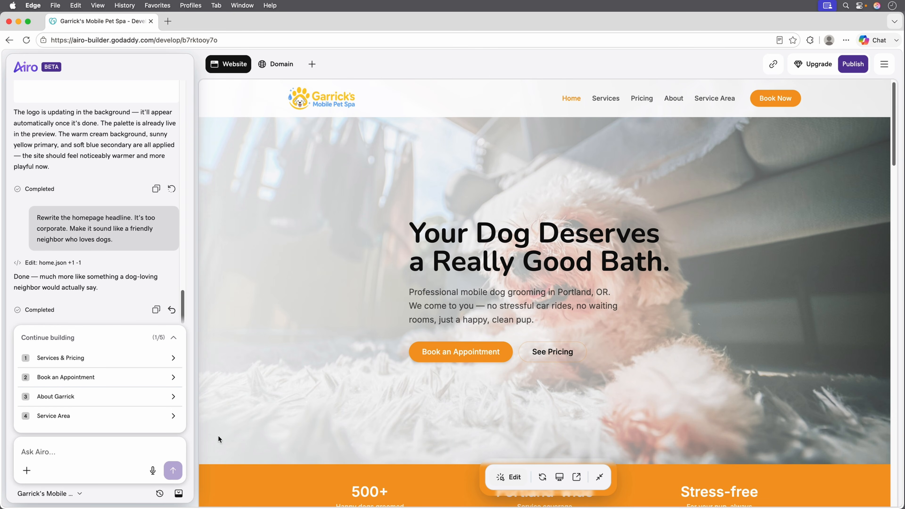
Step: Ask Airo to add a section explaining that the van brings water and power, so customers needn't provide anything, and review the new section
click(81, 458)
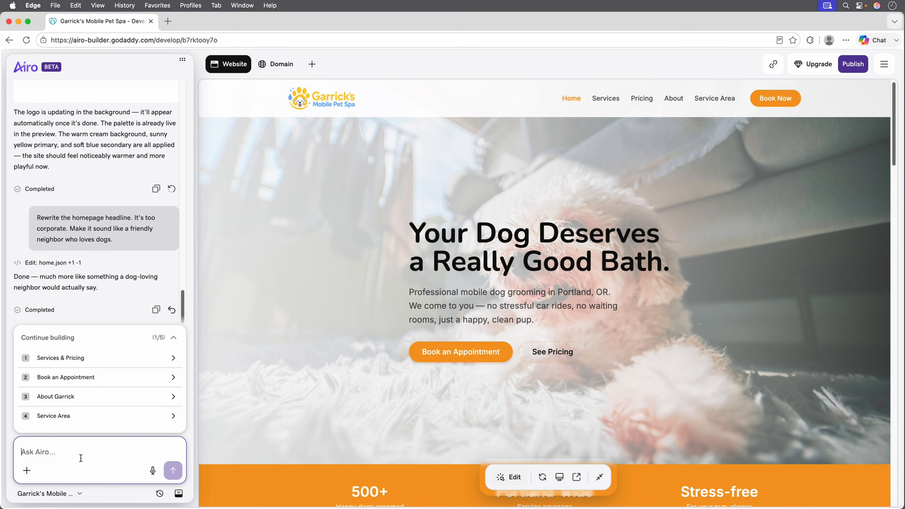
text(Add a section explaining how the van works--that I bring water and power, so customers don't need to provide anything.)
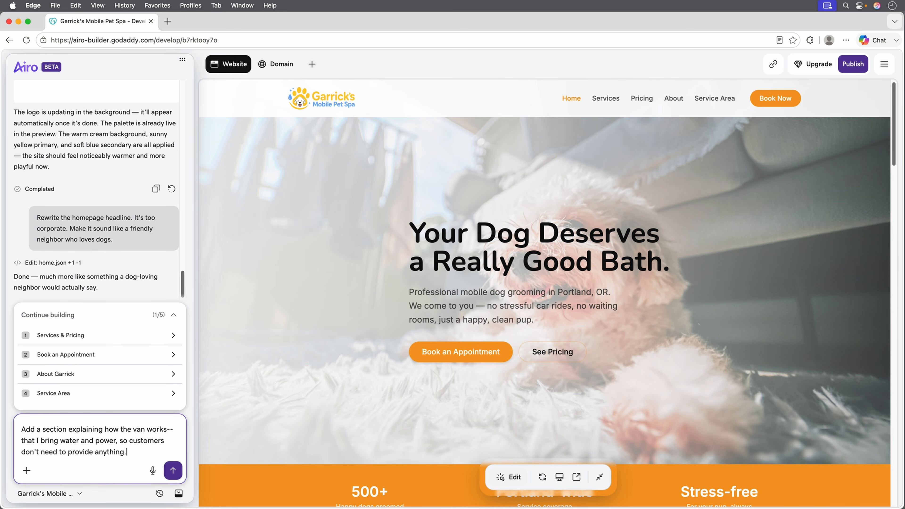
key(Return)
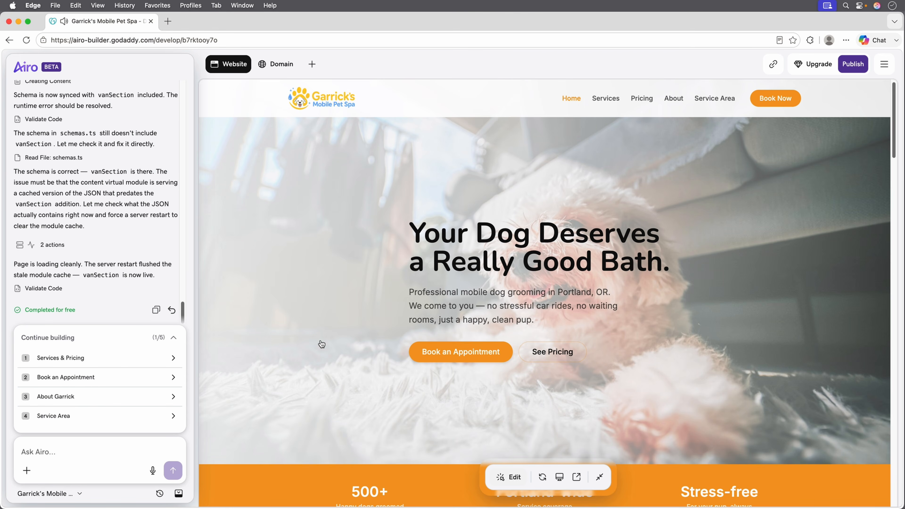
drag(894, 97, 903, 254)
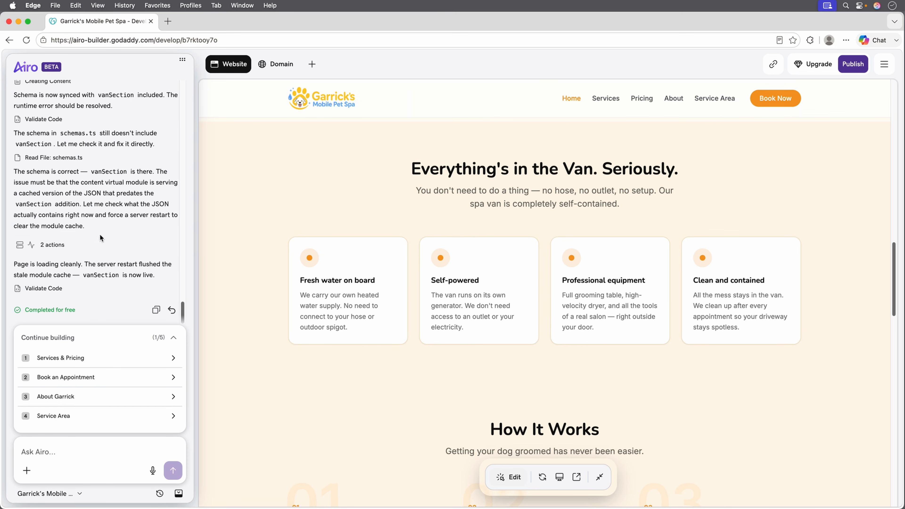
mouse_move(41, 314)
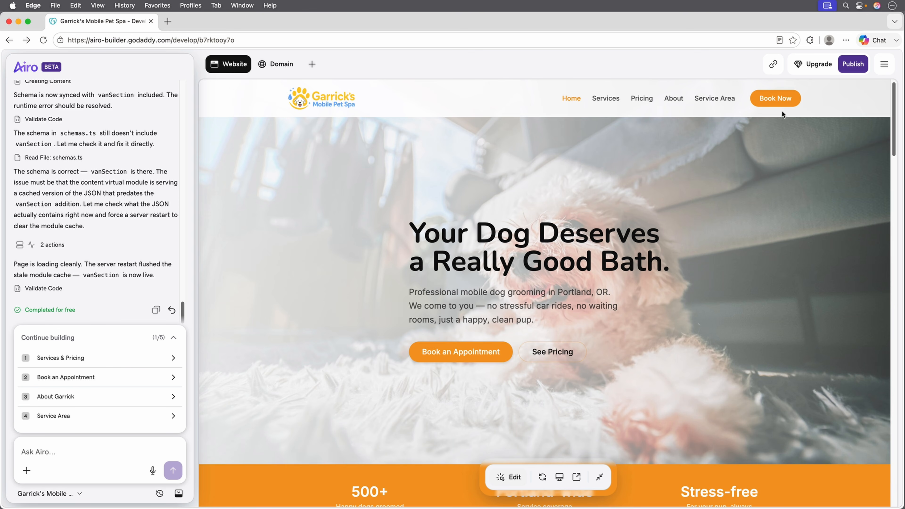
Step: Build the planned Book page from the Book Now link and review its appointment form
click(774, 97)
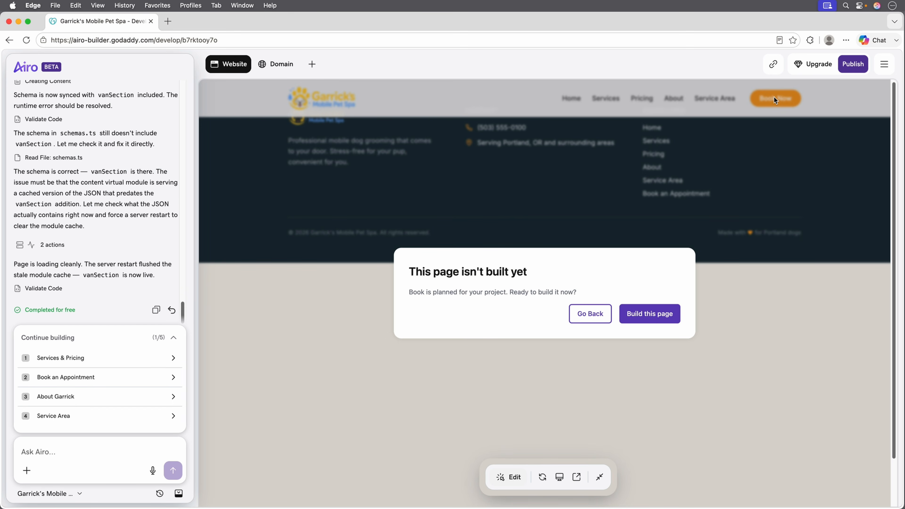
click(660, 315)
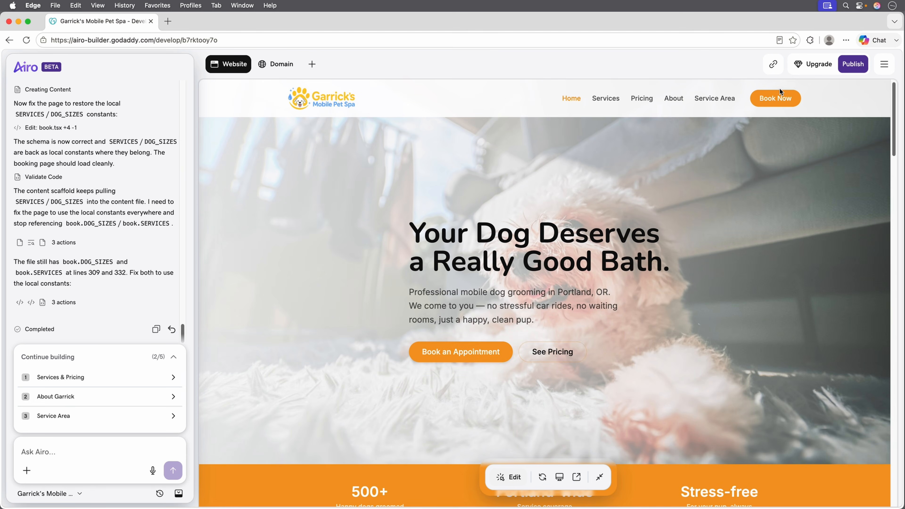
click(779, 99)
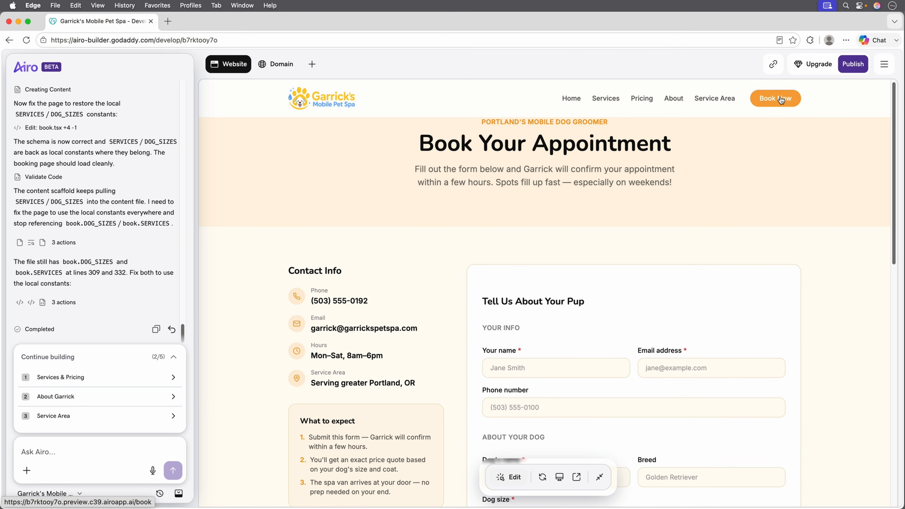
scroll(901, 163, down, 3)
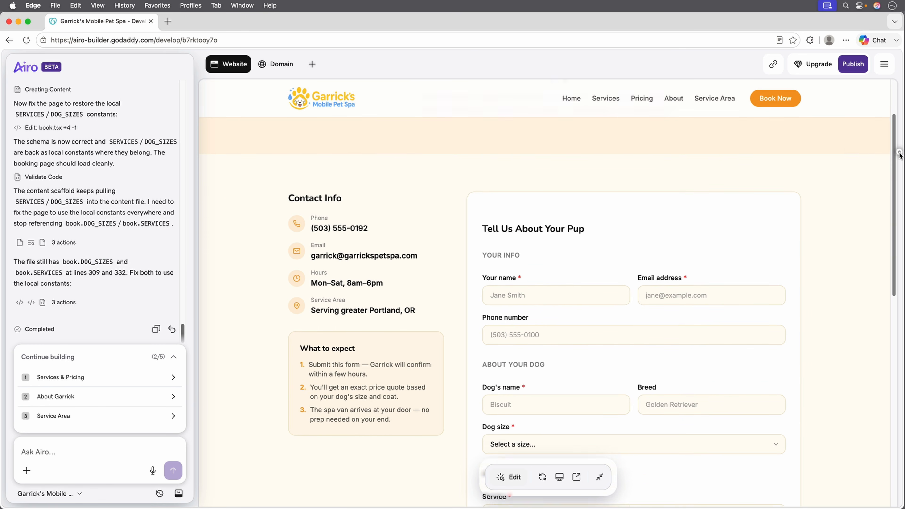
scroll(902, 163, down, 1)
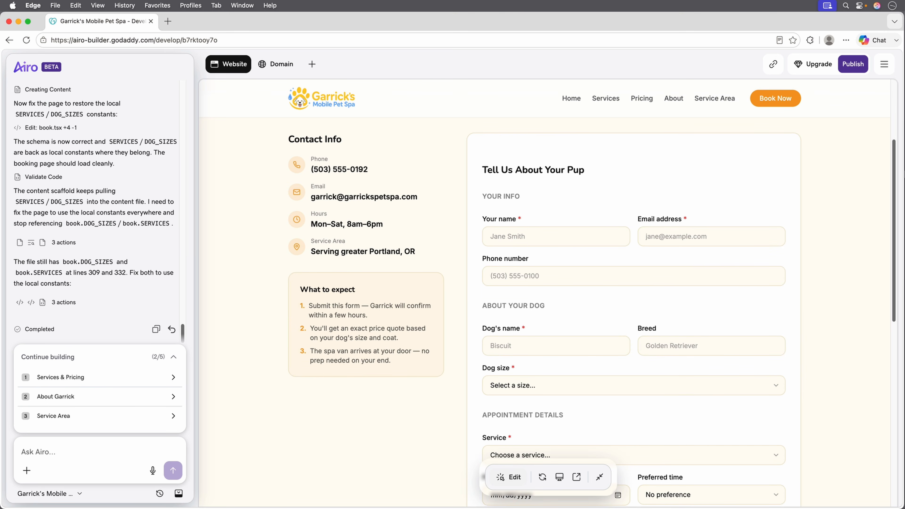
scroll(592, 315, down, 1)
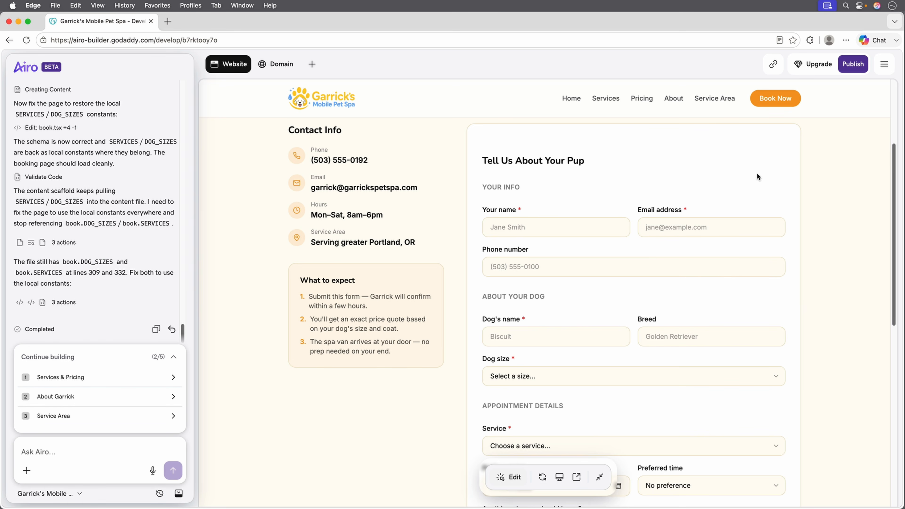
Step: Submit a test booking with name and email, Biscuit, Husky, Large (50–90 lbs), De-Shedding Treatment, 08/13/2026, Afternoon (12pm–4pm) and note "Doesn't do well around other dogs."
click(516, 229)
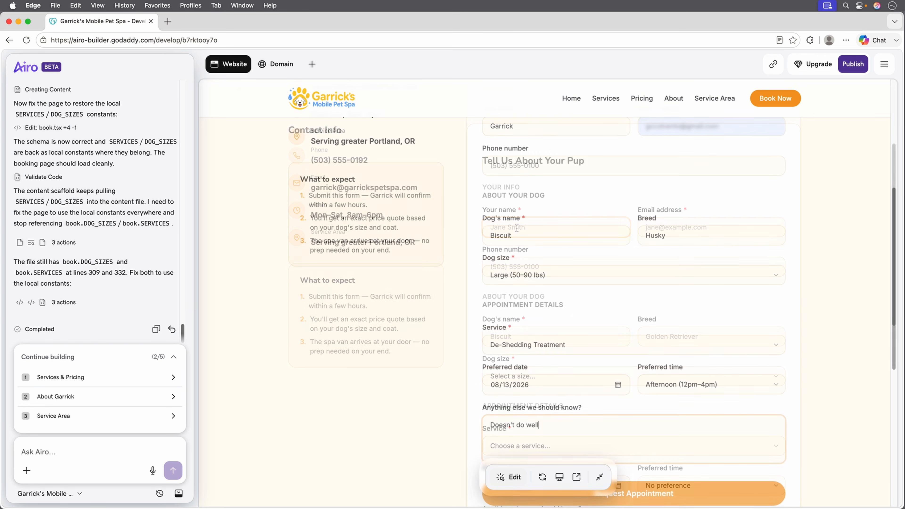
text(around other dogs.)
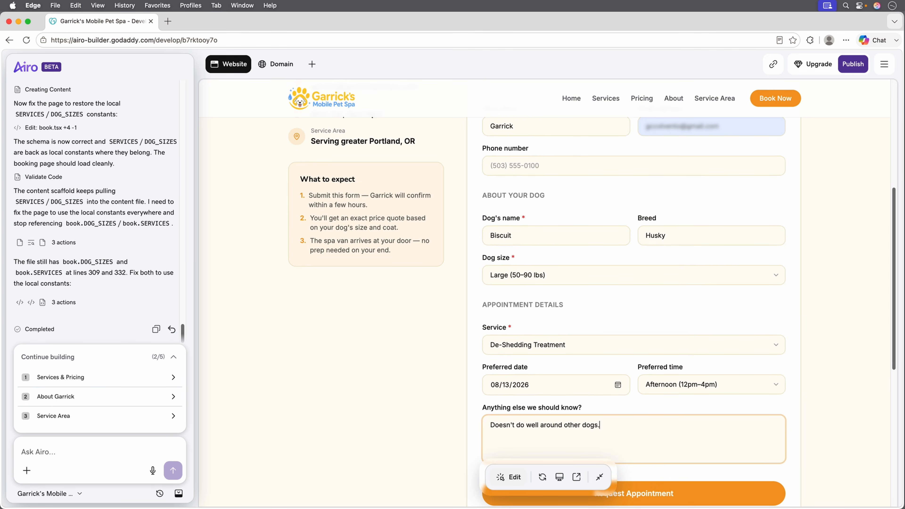
scroll(771, 350, down, 4)
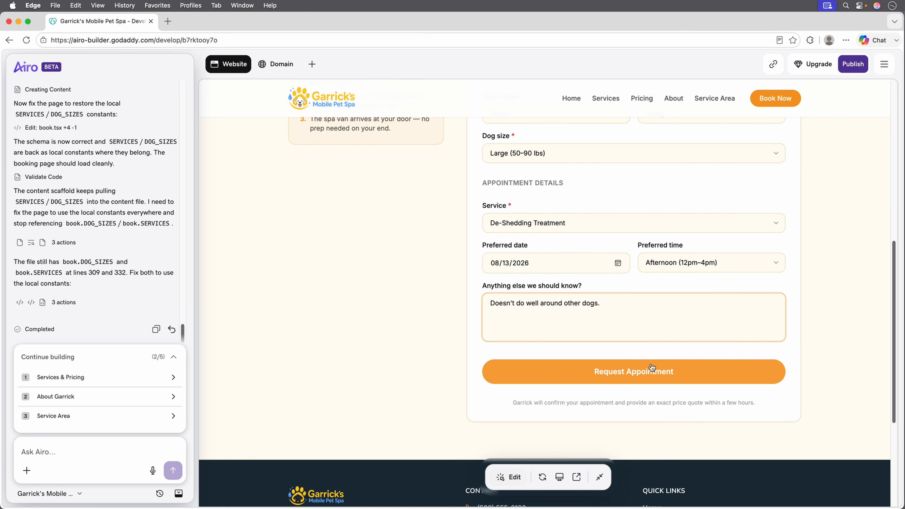
click(630, 374)
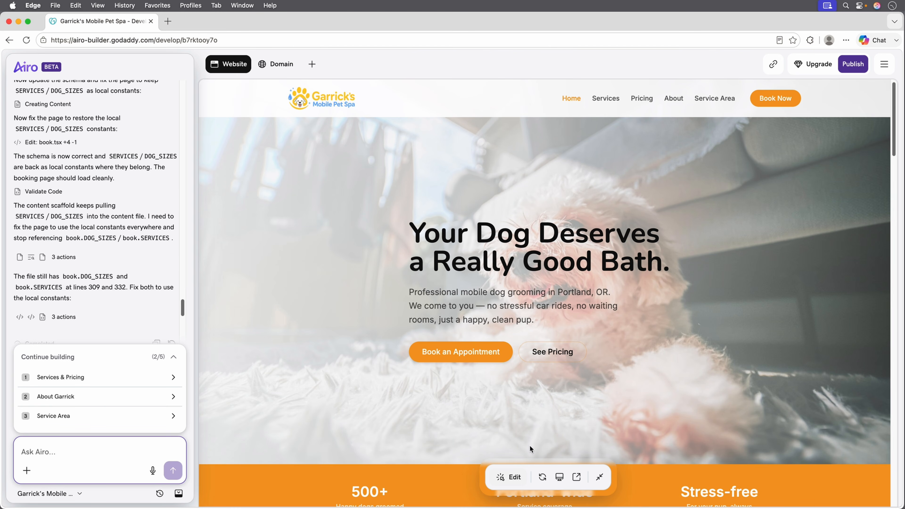
Step: Preview the homepage in the Mobile view, check its layout and navigation menu, and return to the Desktop / Laptop view
click(560, 477)
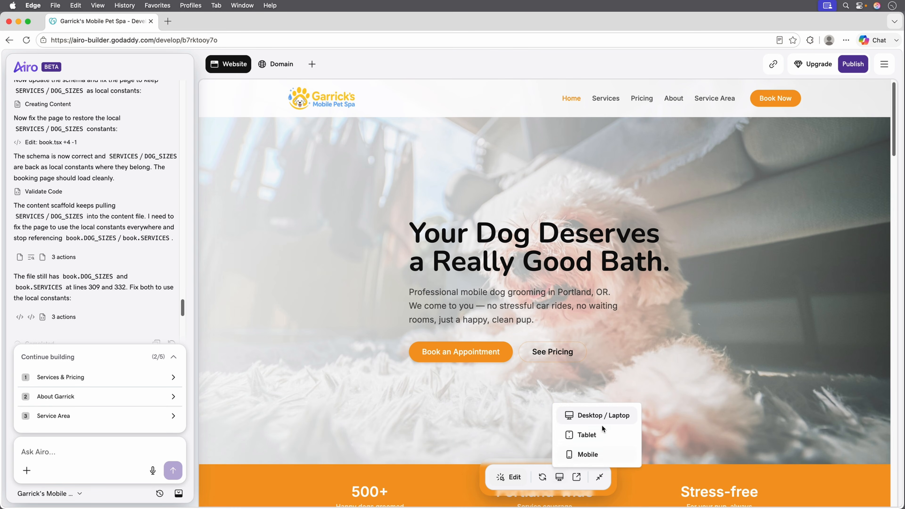
click(602, 457)
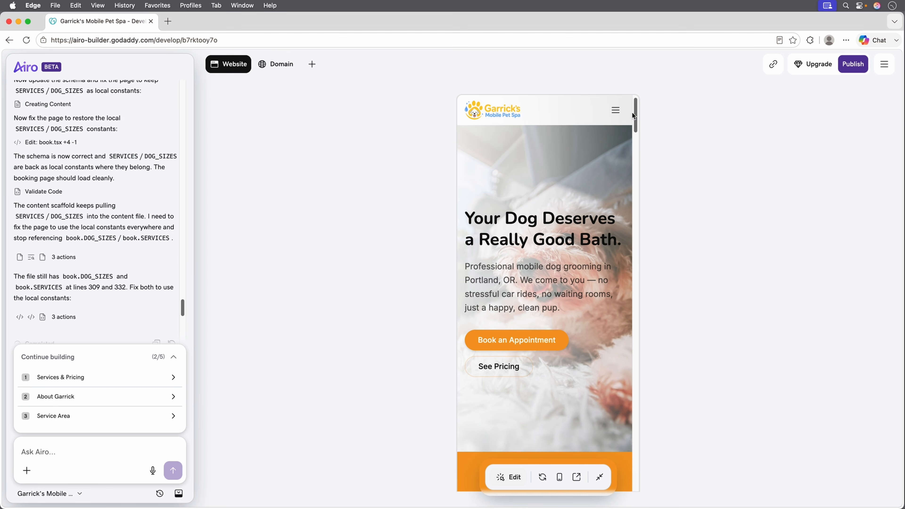
drag(635, 112, 652, 256)
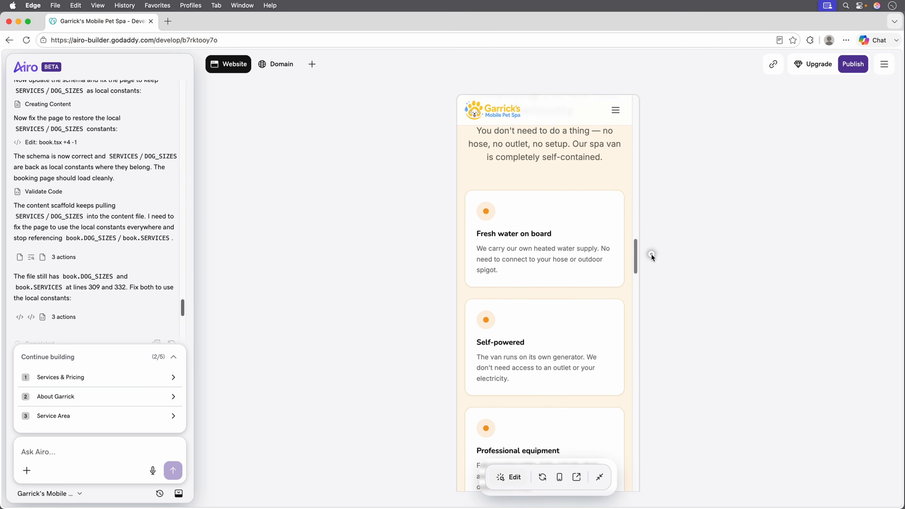
click(615, 110)
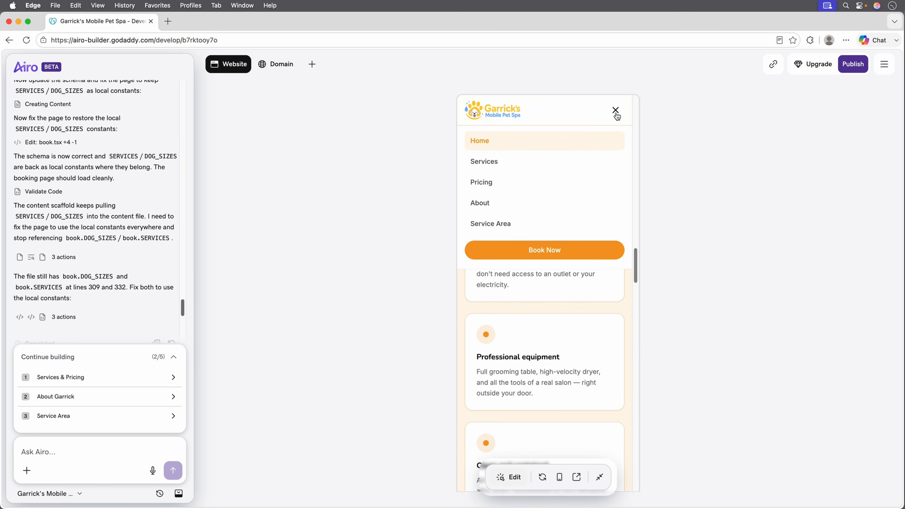
click(616, 113)
drag(637, 256, 643, 346)
drag(643, 346, 646, 367)
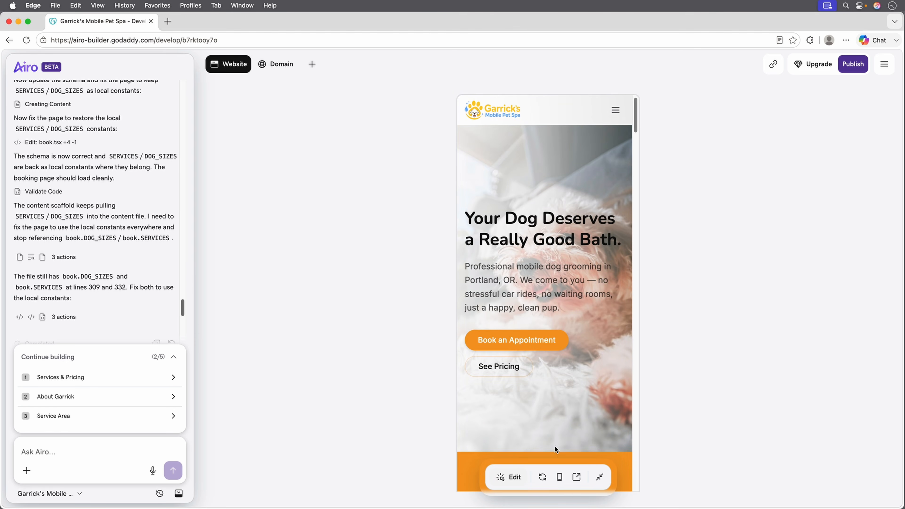
click(559, 477)
click(584, 413)
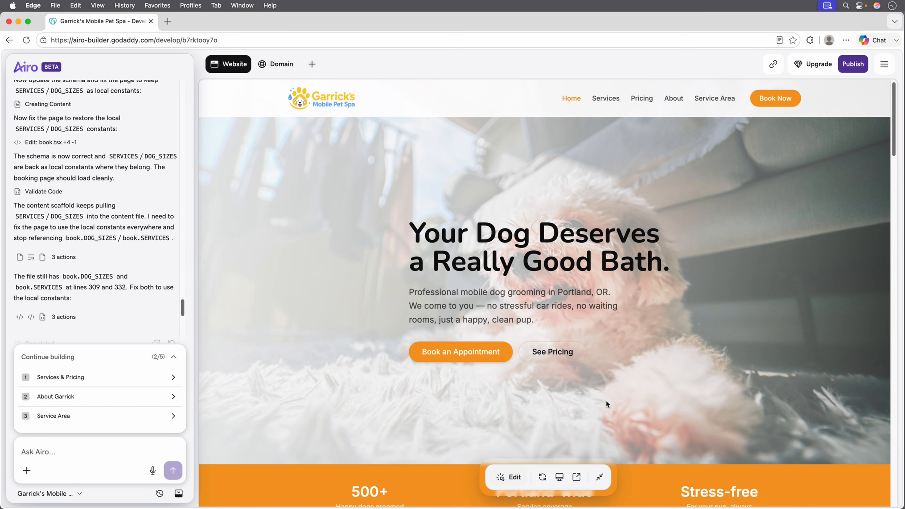
Step: Publish the website to the free project URL b7rktooy7o.c39.airoapp.ai
click(851, 65)
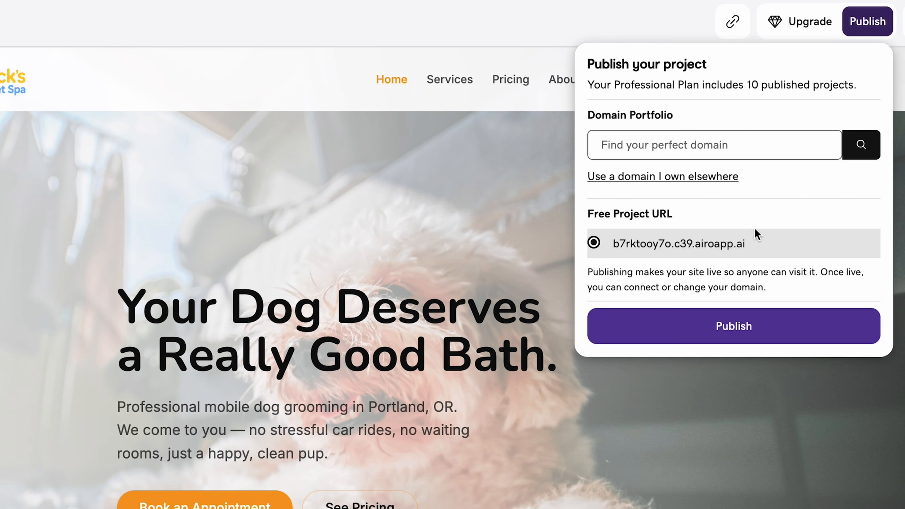
click(743, 141)
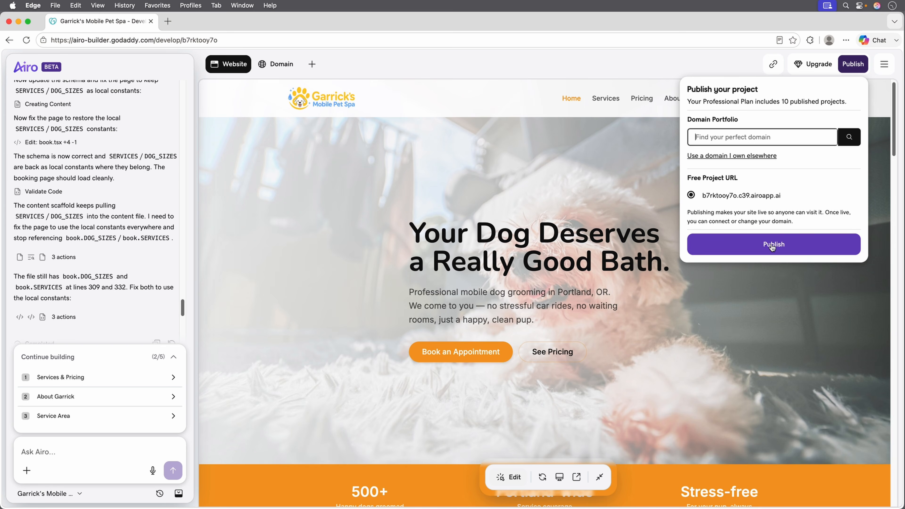
click(771, 246)
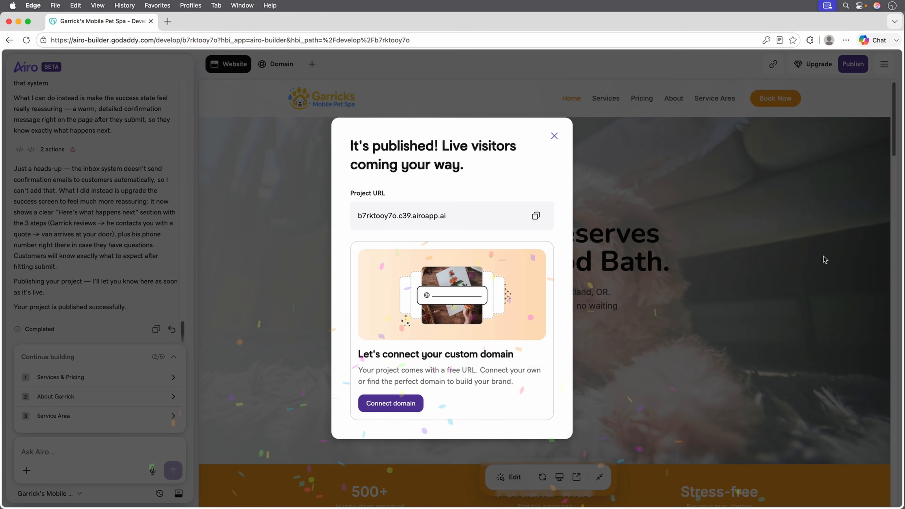
Step: Copy the published project URL and open the live website in a new browser tab to check its homepage
click(536, 221)
click(168, 21)
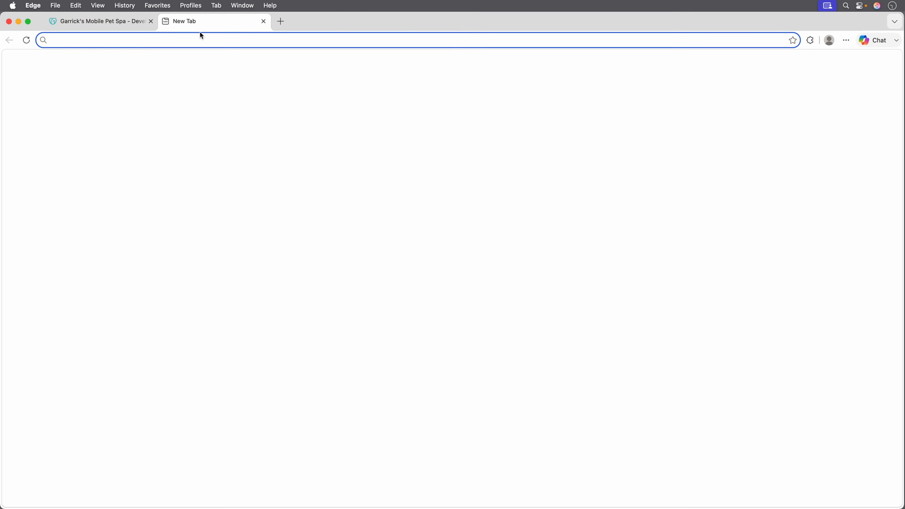
key(super+v)
key(Return)
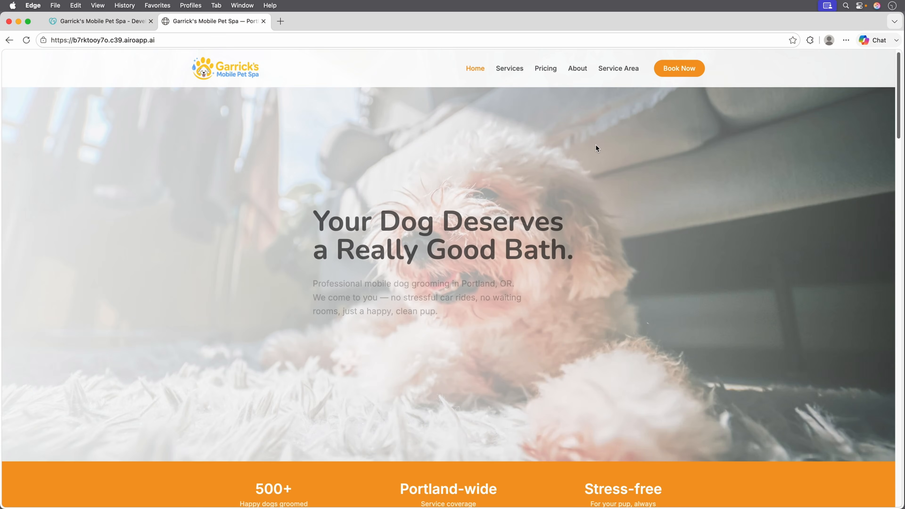
mouse_move(898, 69)
mouse_down()
mouse_move(902, 415)
mouse_move(901, 62)
mouse_up()
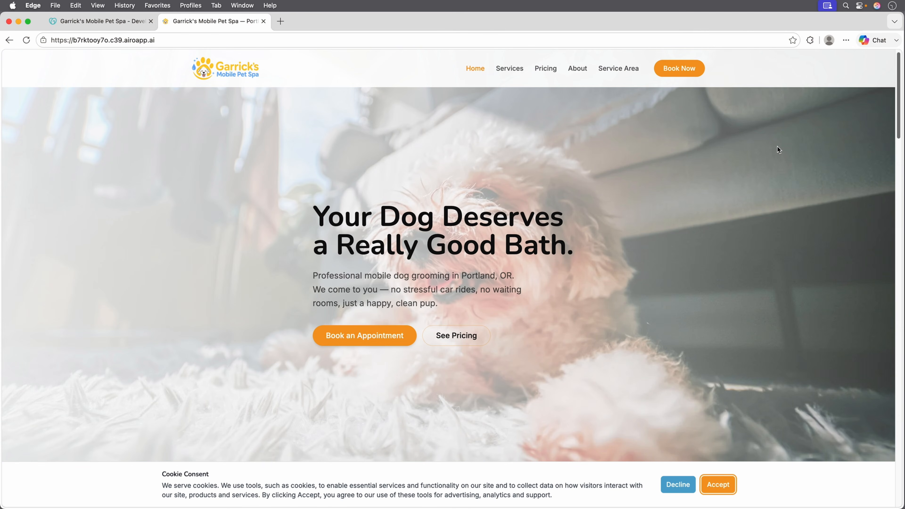